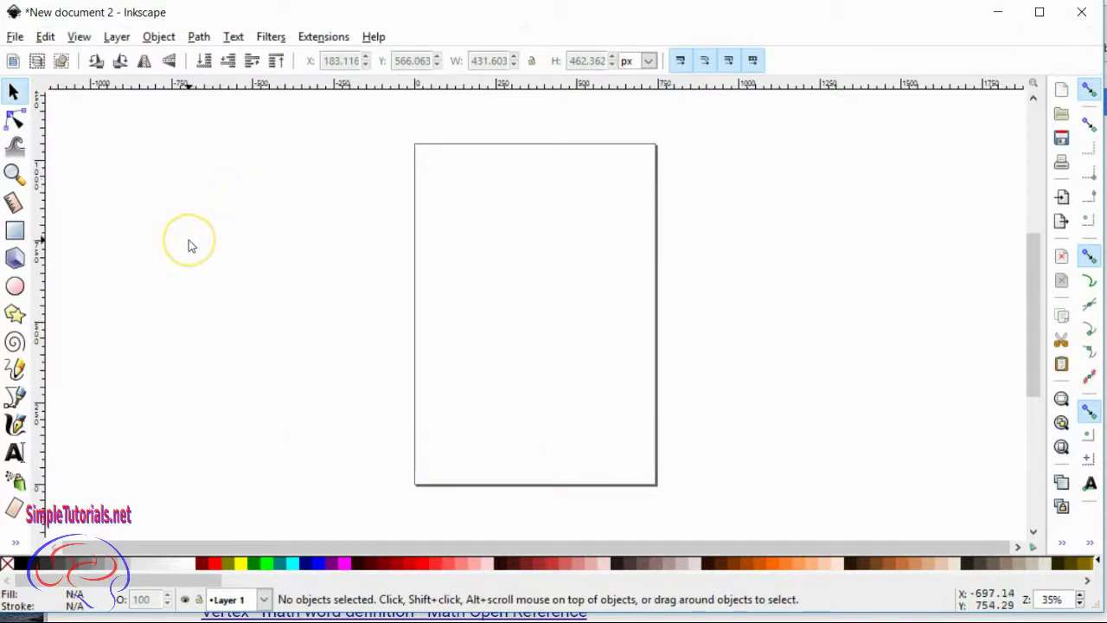
- Open Document Properties from the File menu and bring its window fully into view
left_click(16, 39)
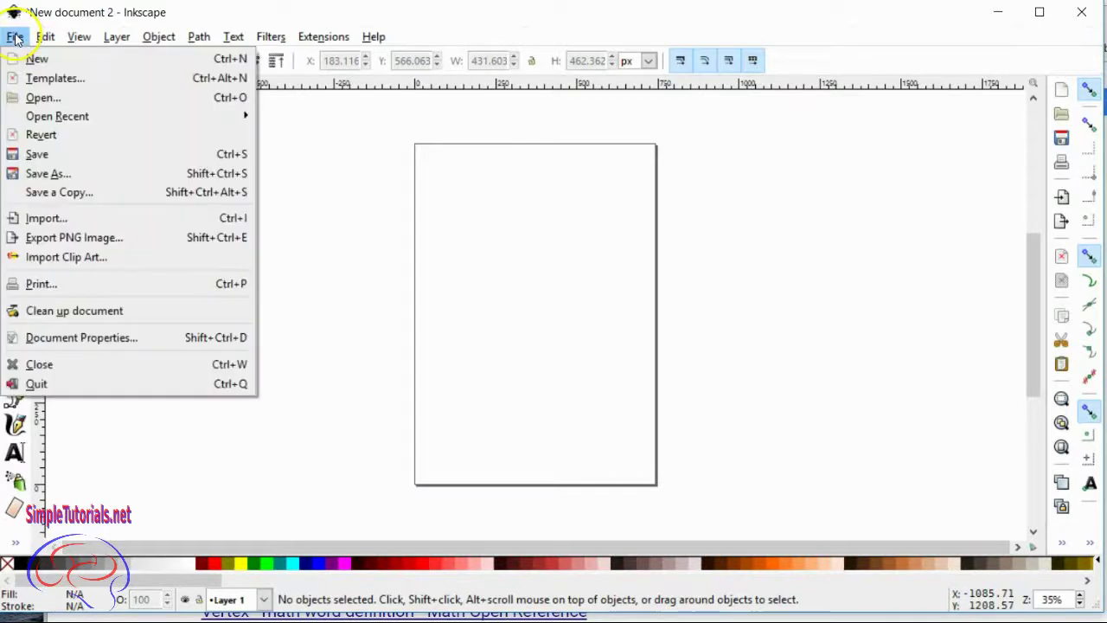
left_click(94, 339)
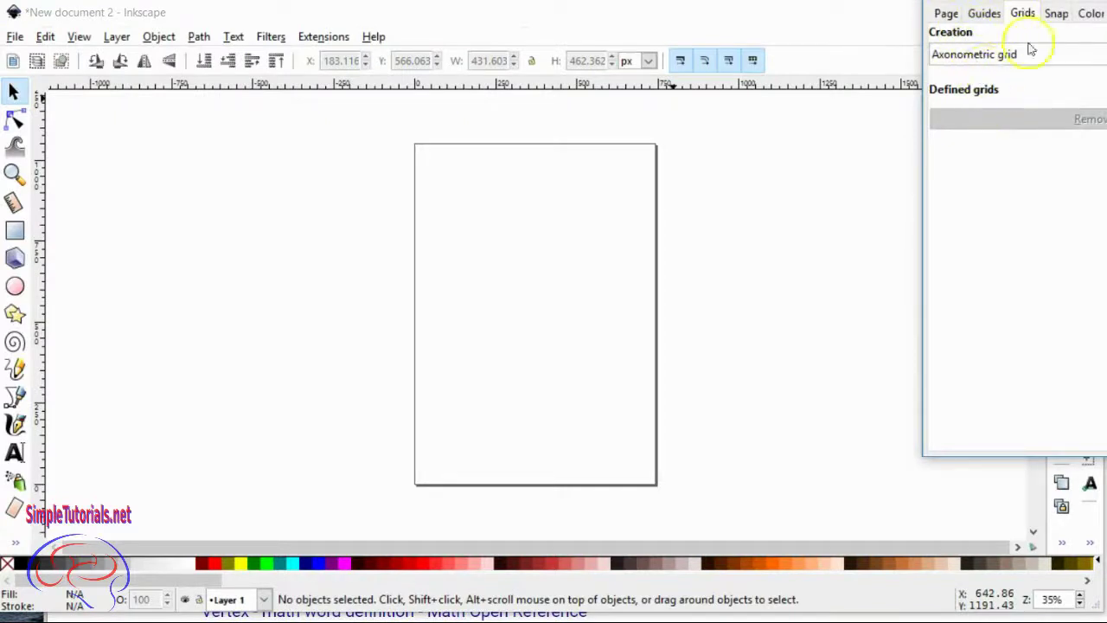
left_click_drag(1066, 1, 955, 17)
- Add a new rectangular grid with 1 px spacing in the Grids tab
left_click(780, 71)
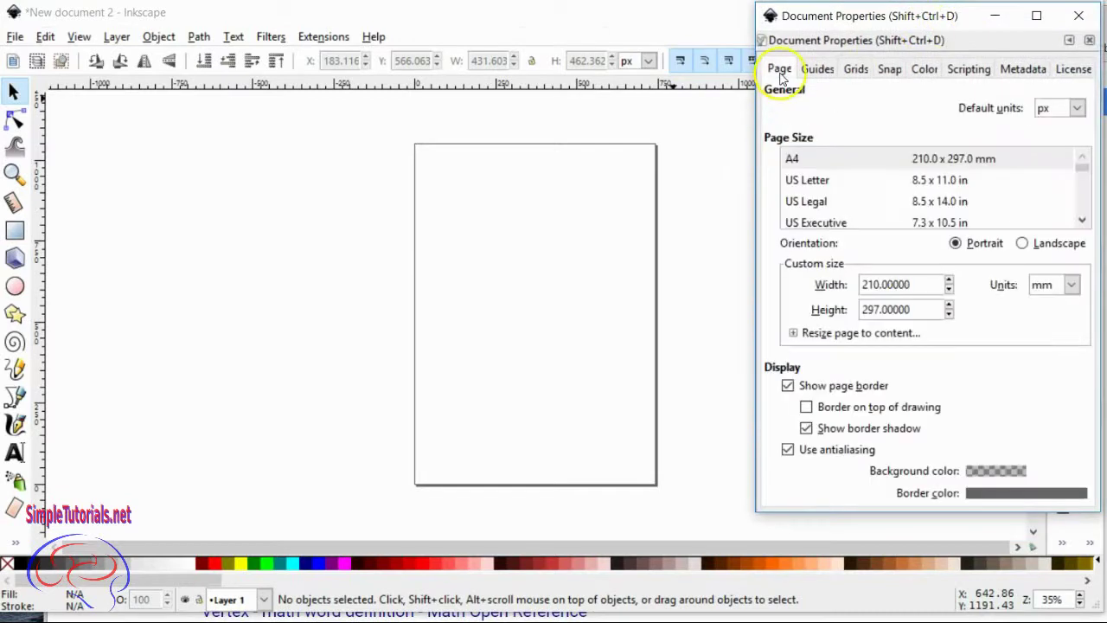
left_click(856, 74)
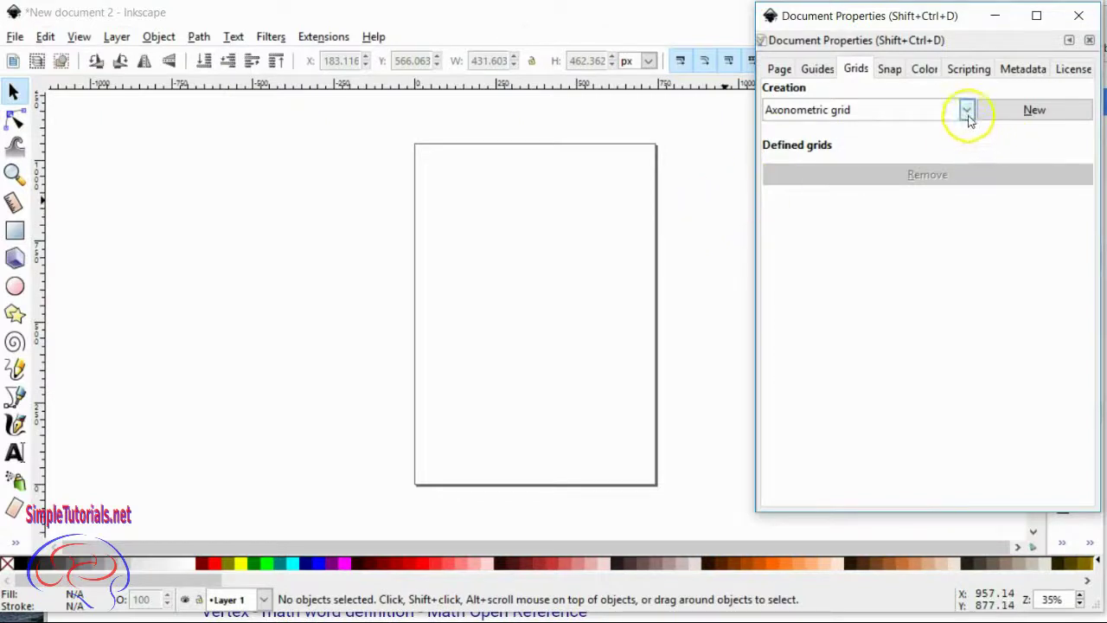
left_click(874, 111)
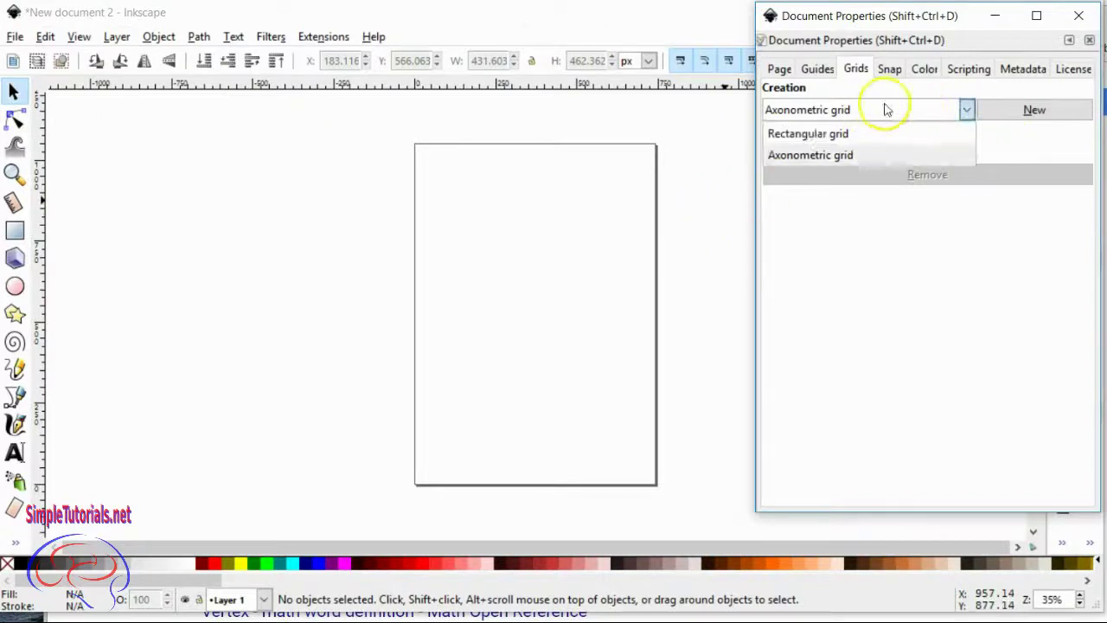
left_click(875, 135)
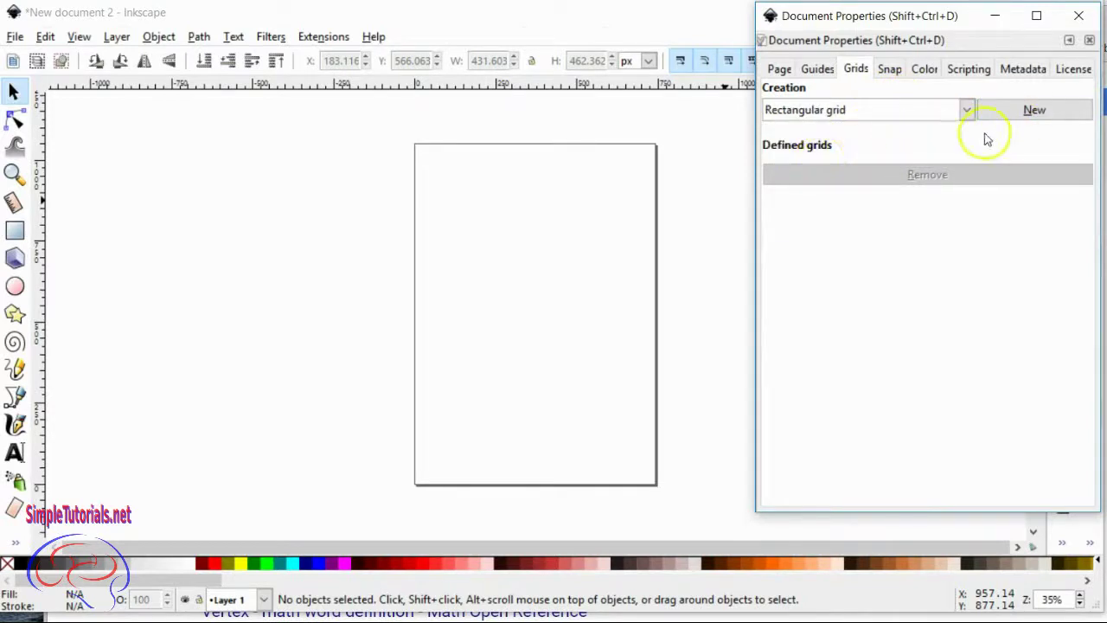
left_click(1027, 118)
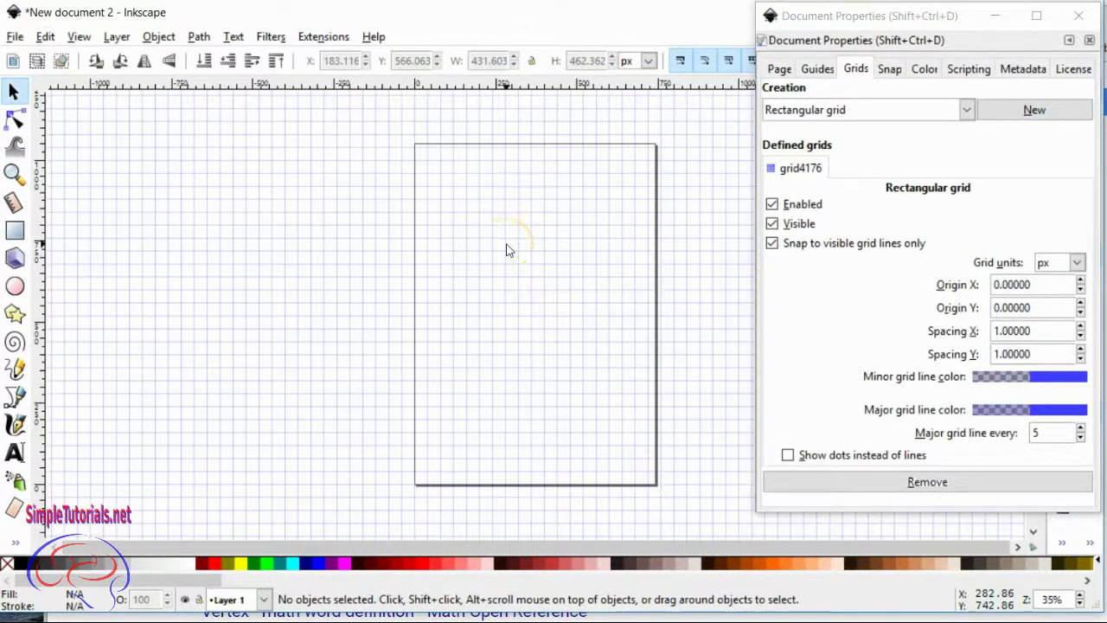
- Draw a closed four-sided straight-line path with the Bezier tool, its corners snapped to grid intersections
left_click(16, 399)
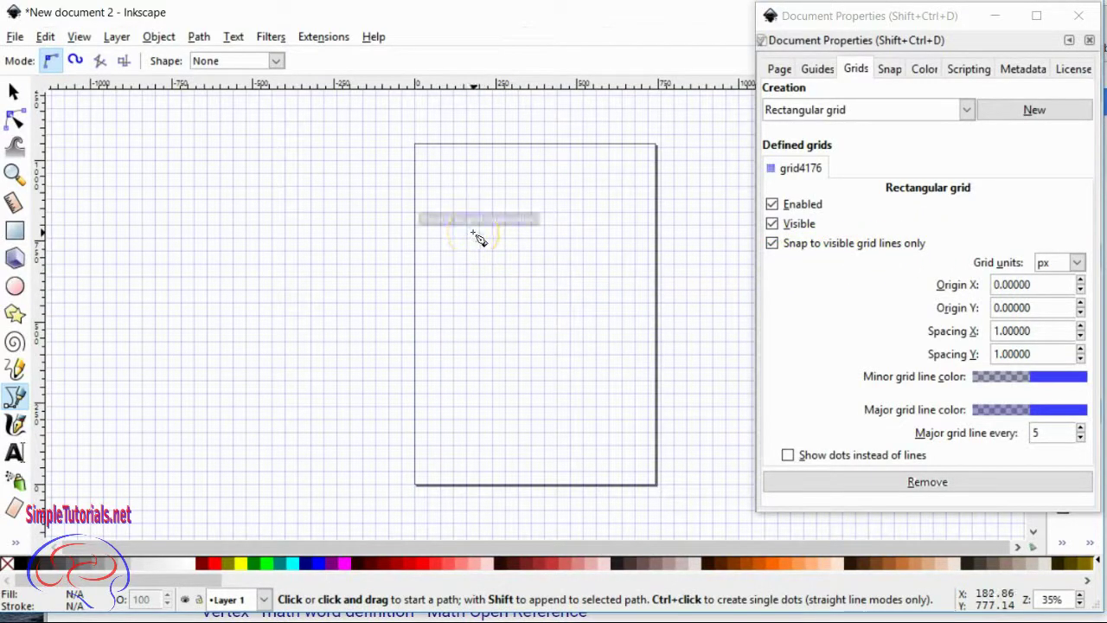
left_click(479, 238)
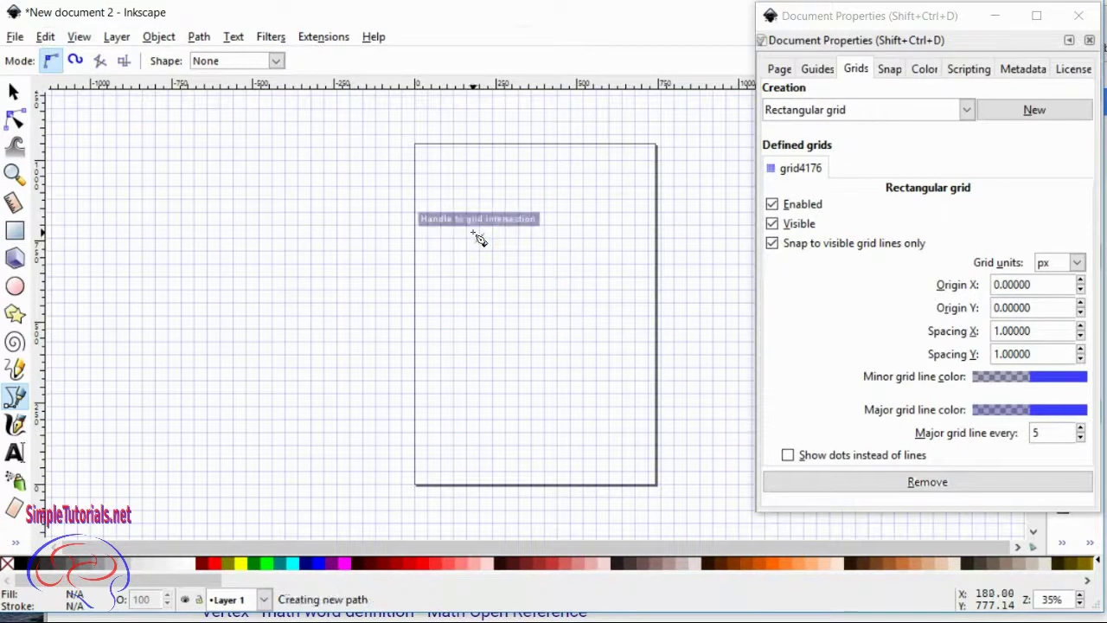
left_click(570, 238)
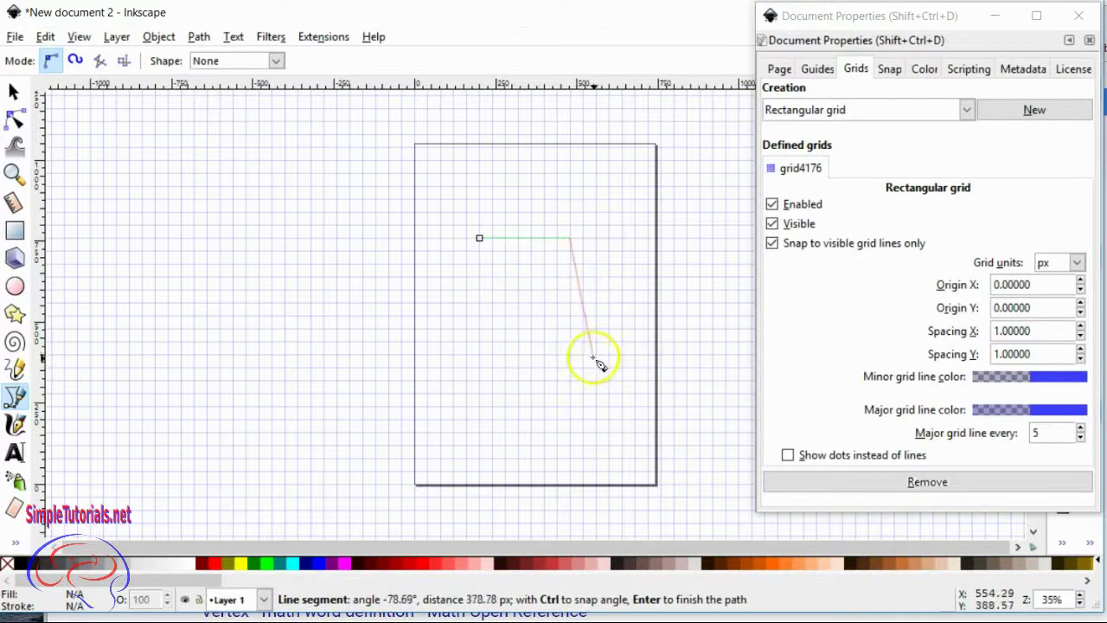
left_click(593, 368)
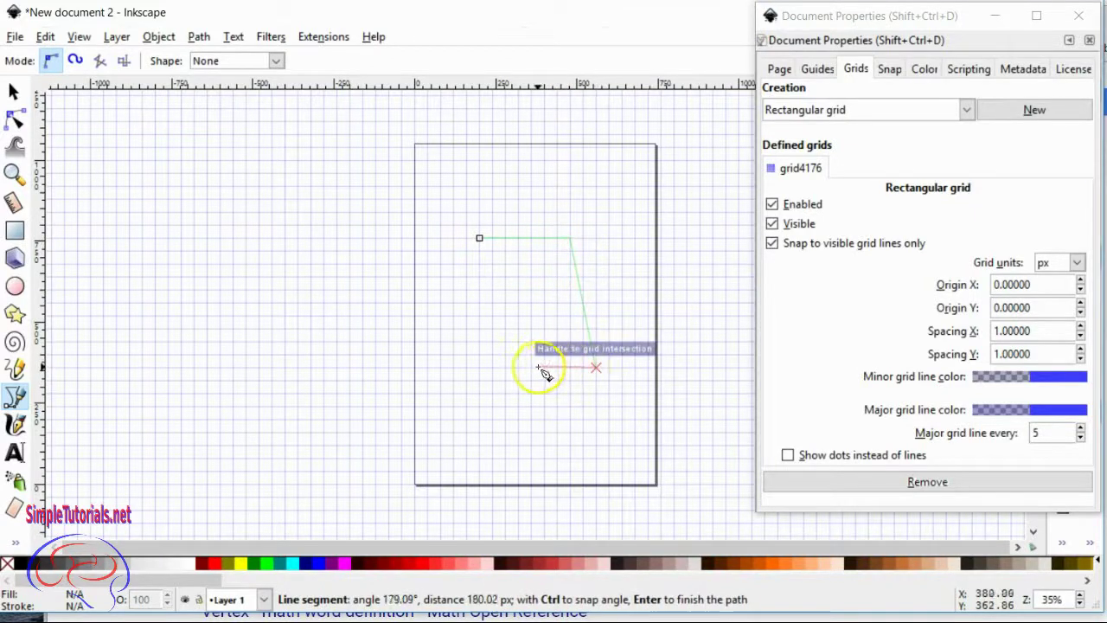
left_click(531, 368)
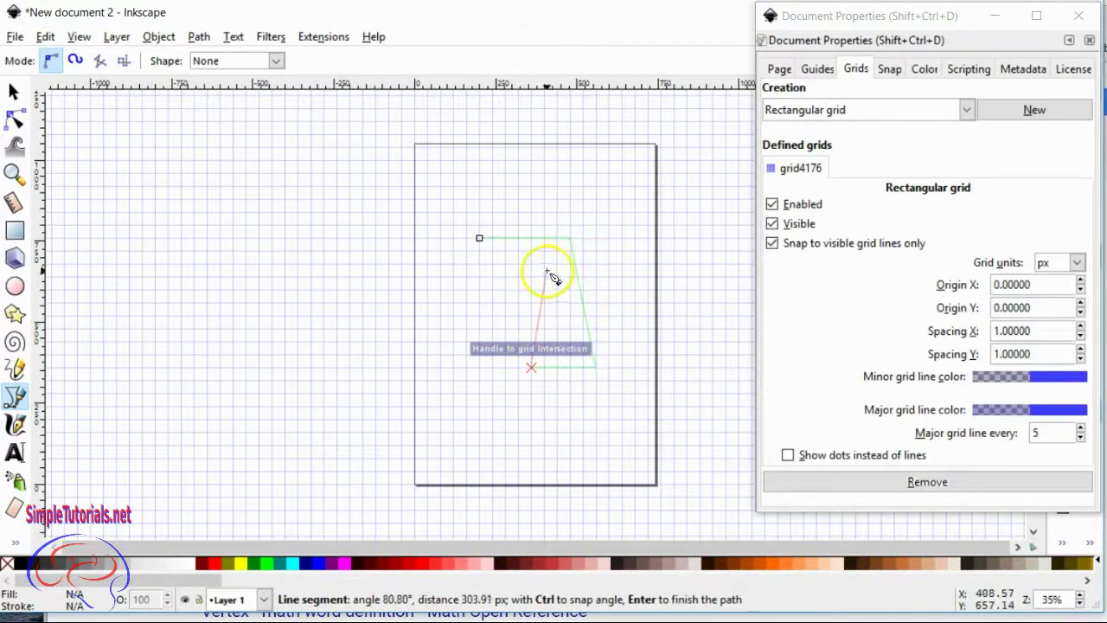
left_click(481, 240)
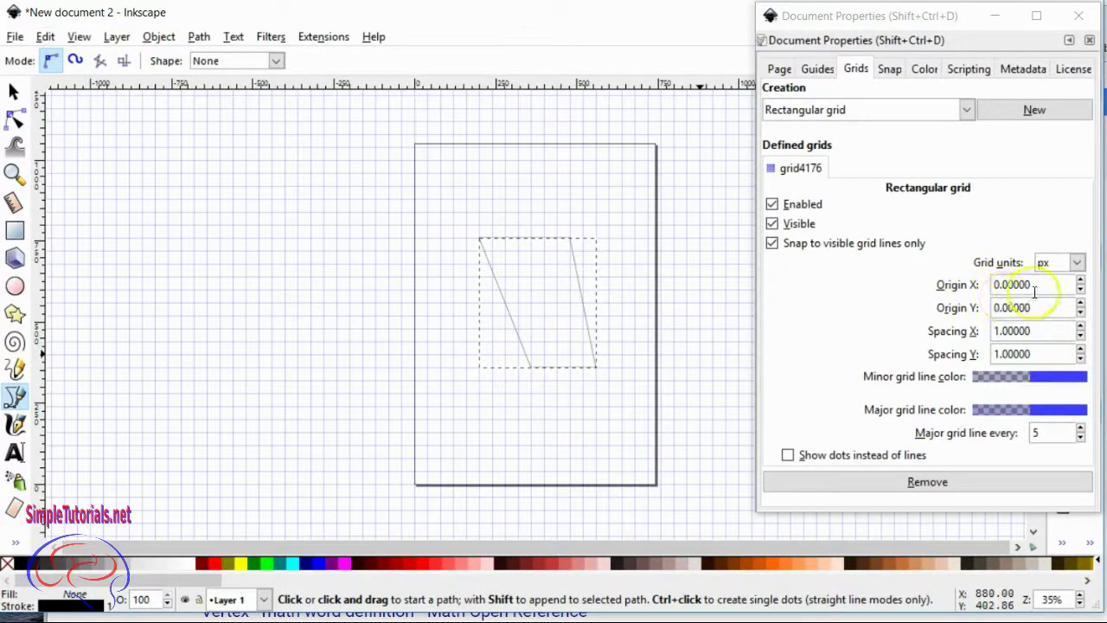
- Keep the grid units as px and switch the grid from dots back to lines
left_click(1077, 263)
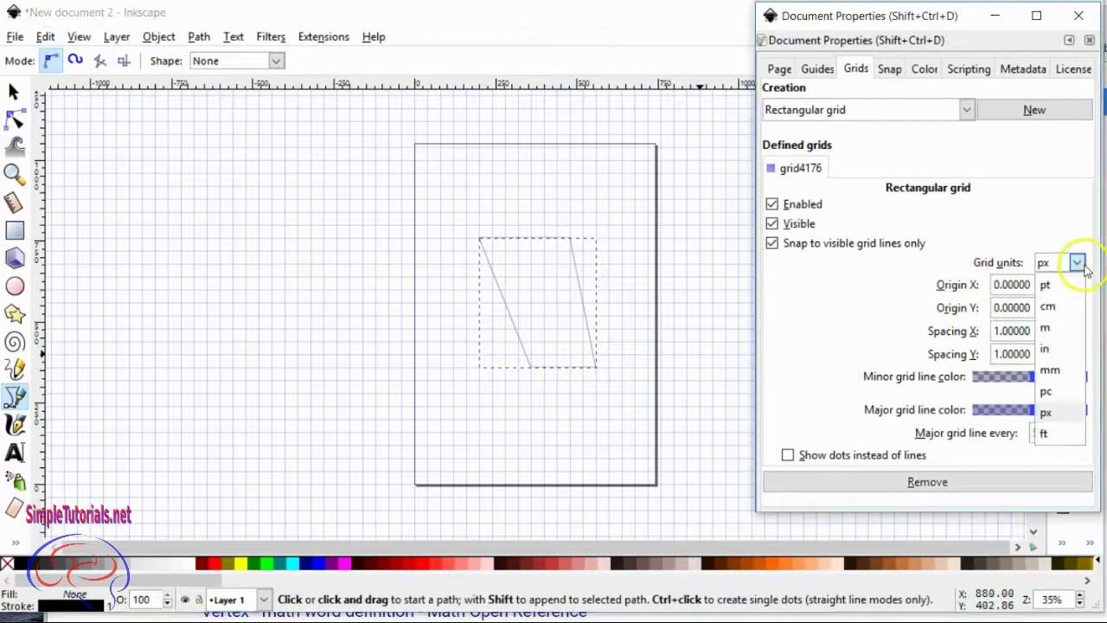
left_click(1076, 208)
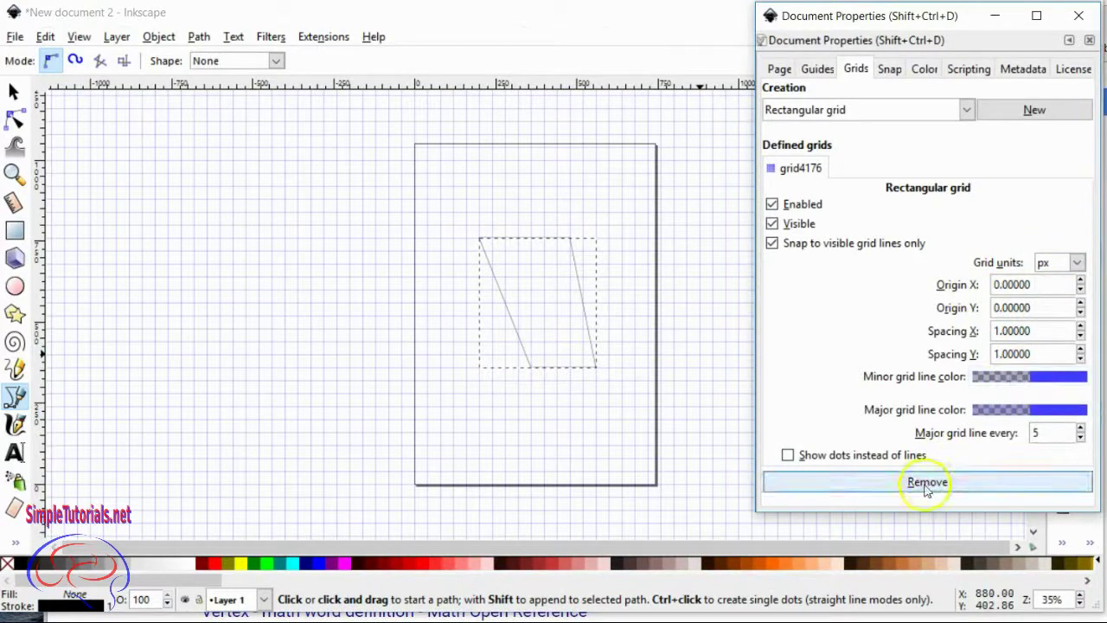
left_click(789, 457)
left_click(789, 456)
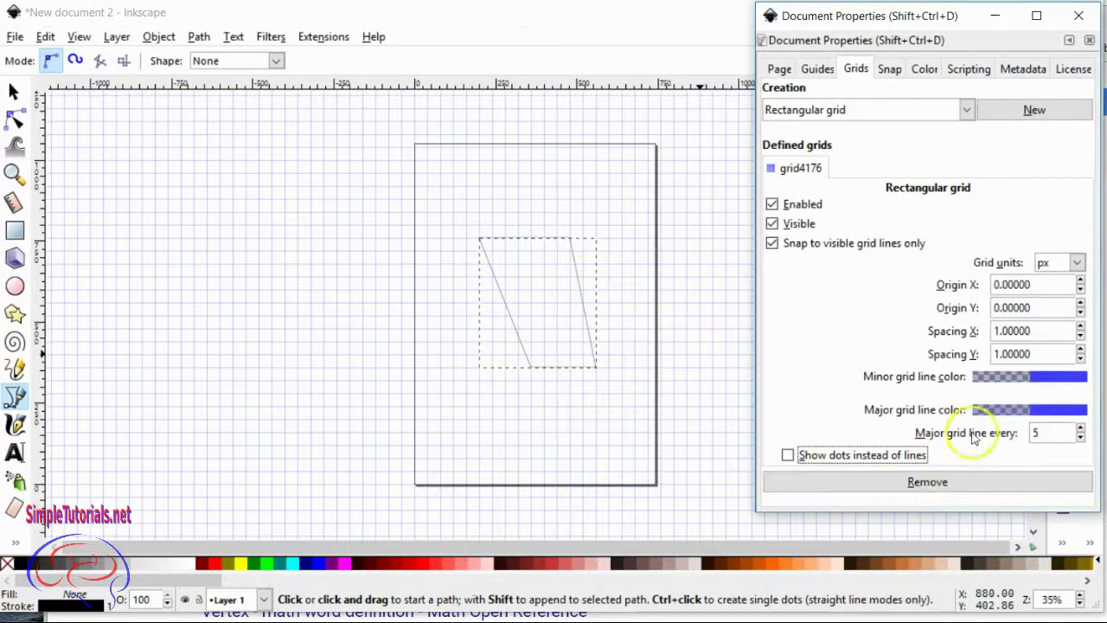
- Make the minor grid lines orange, then delete the rectangular grid
left_click(1041, 379)
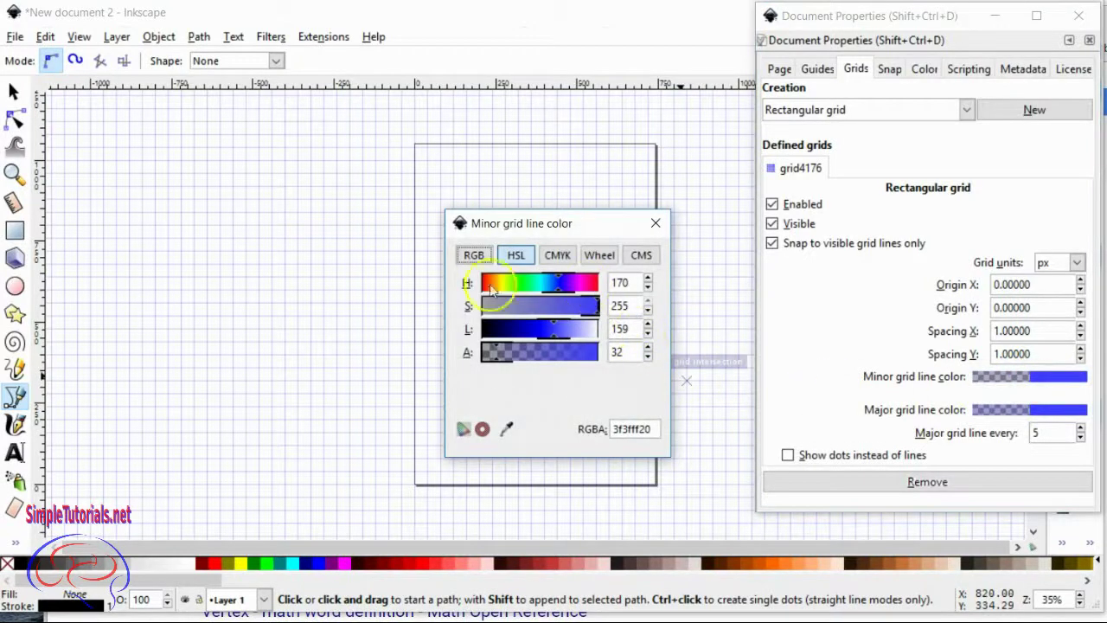
left_click(488, 286)
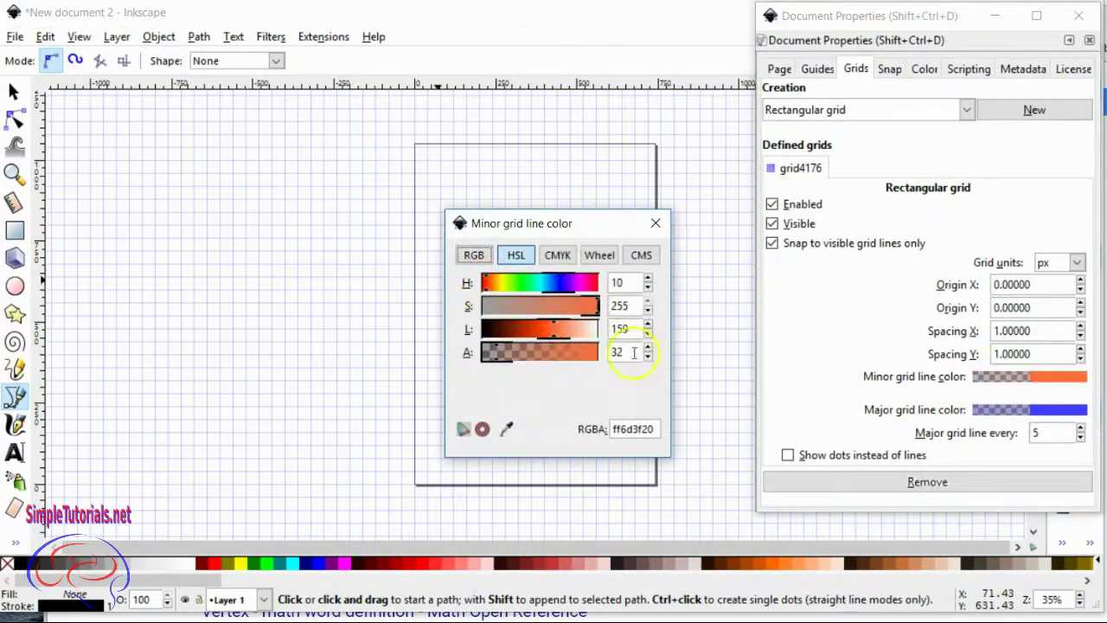
left_click(656, 223)
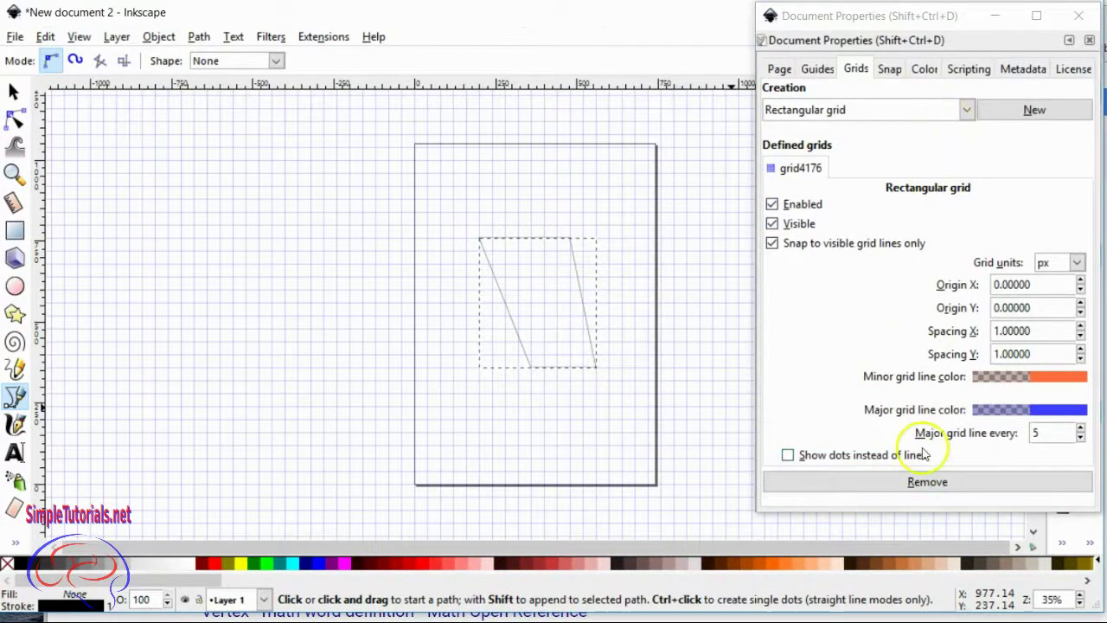
left_click(920, 483)
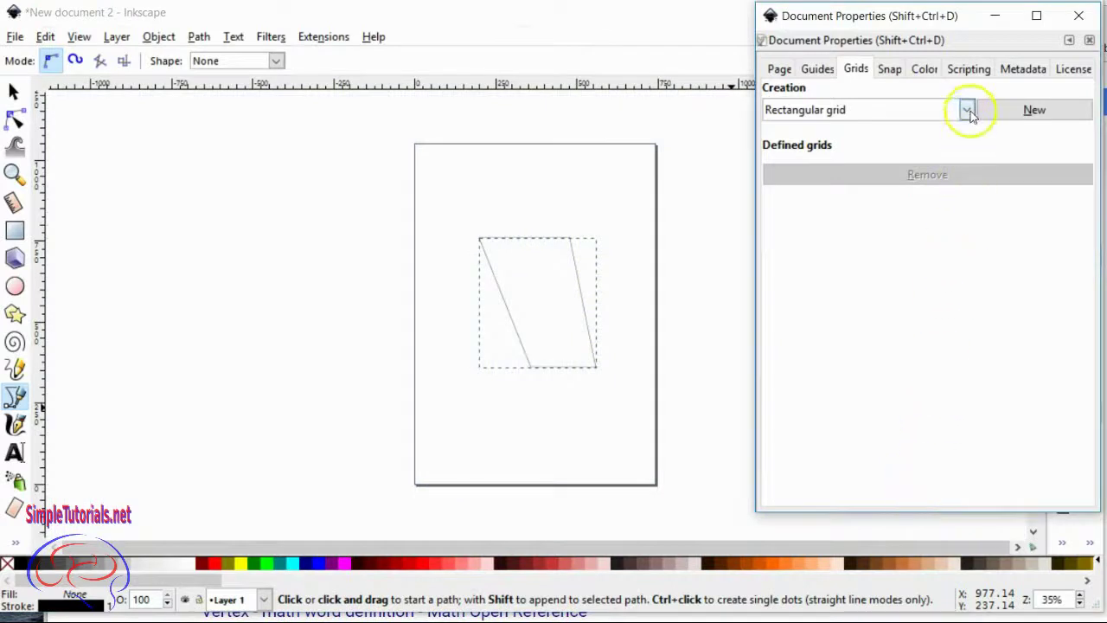
- Add a new axonometric grid to the document
left_click(968, 111)
left_click(896, 164)
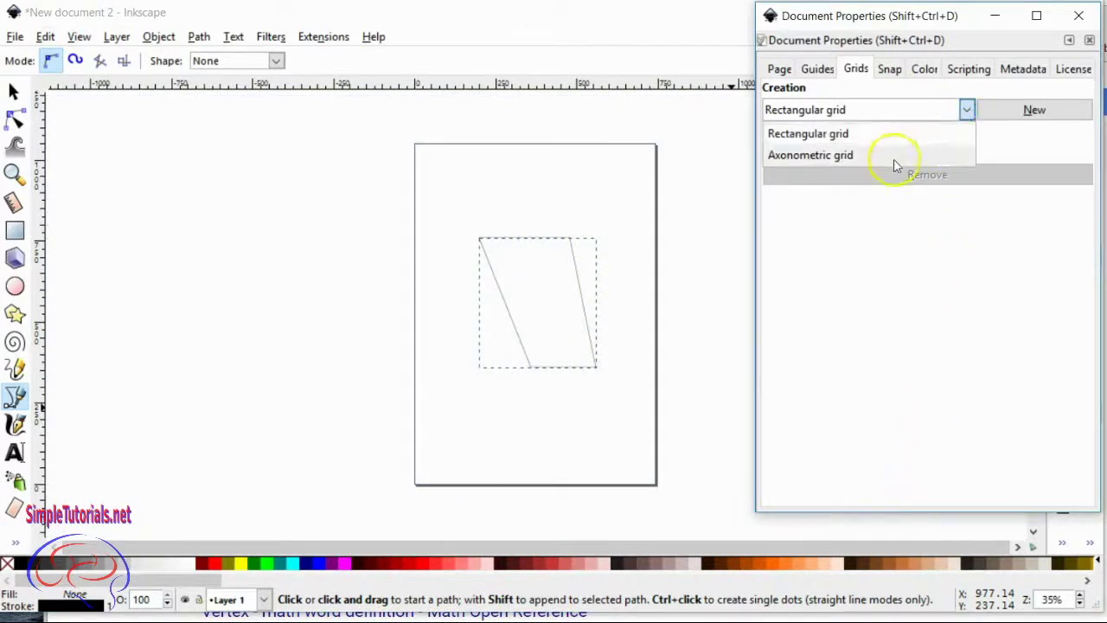
left_click(813, 164)
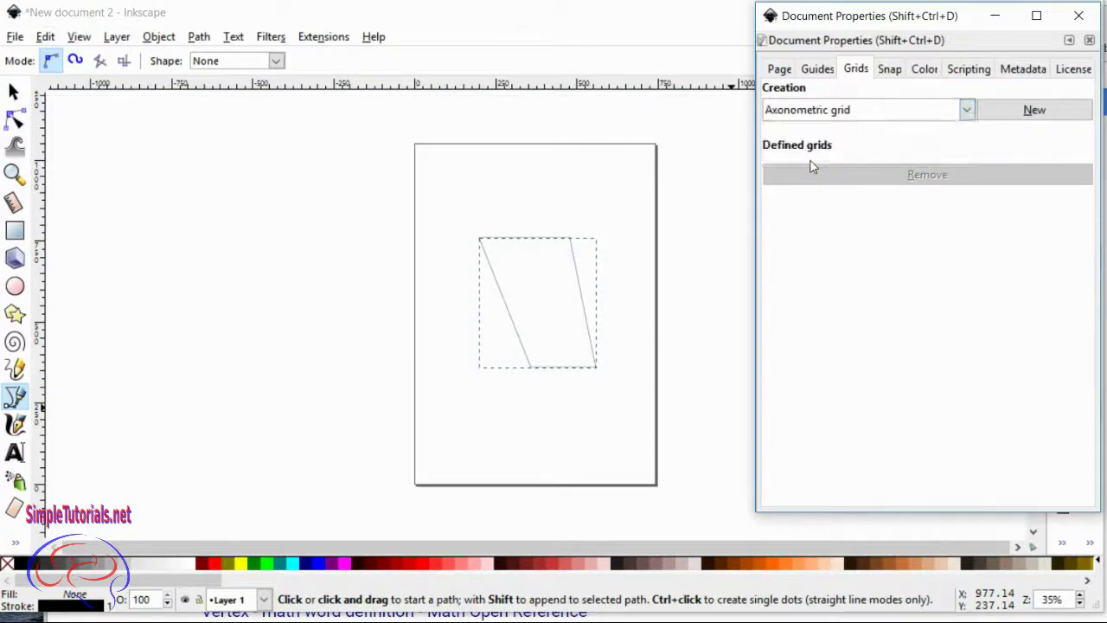
left_click(1006, 110)
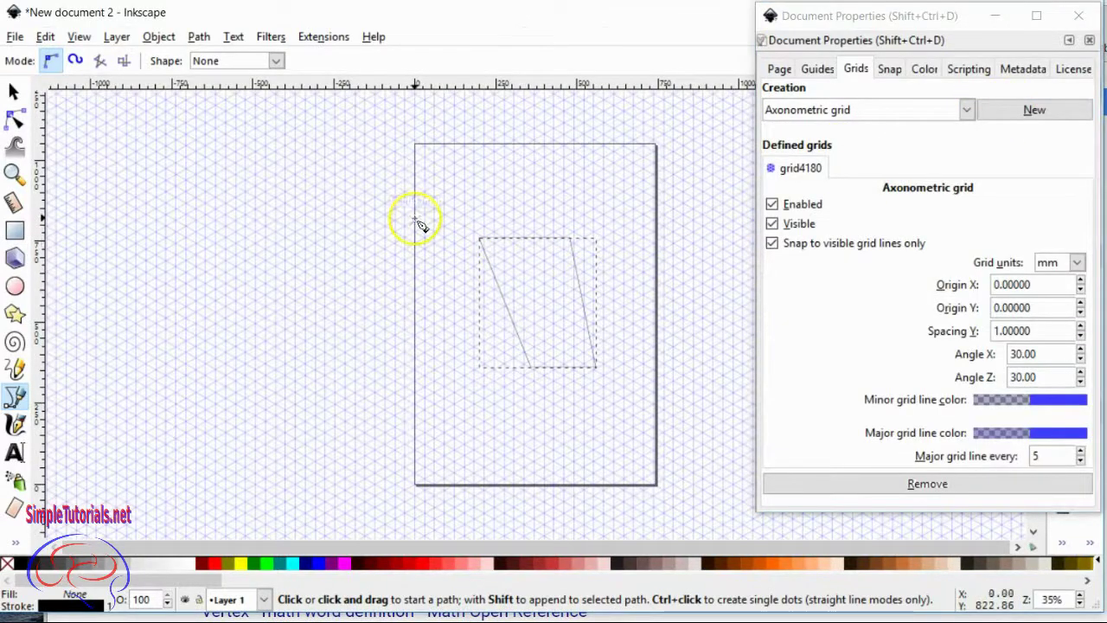
- Select the old slanted four-sided path with the Selector and delete it
left_click(14, 91)
left_click_drag(396, 242, 666, 465)
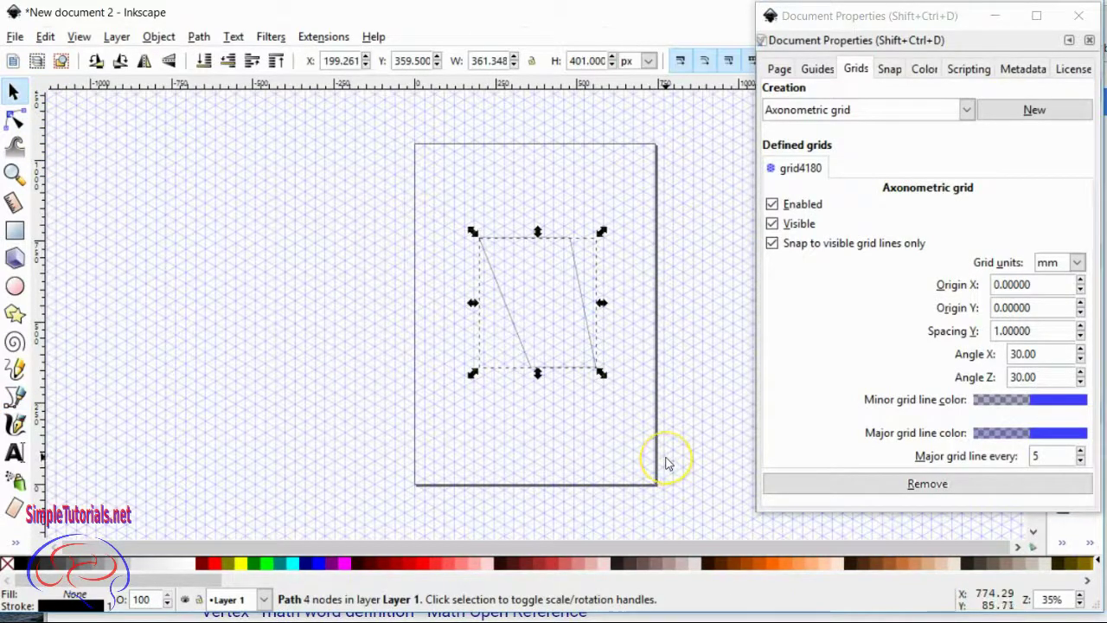
key("Delete")
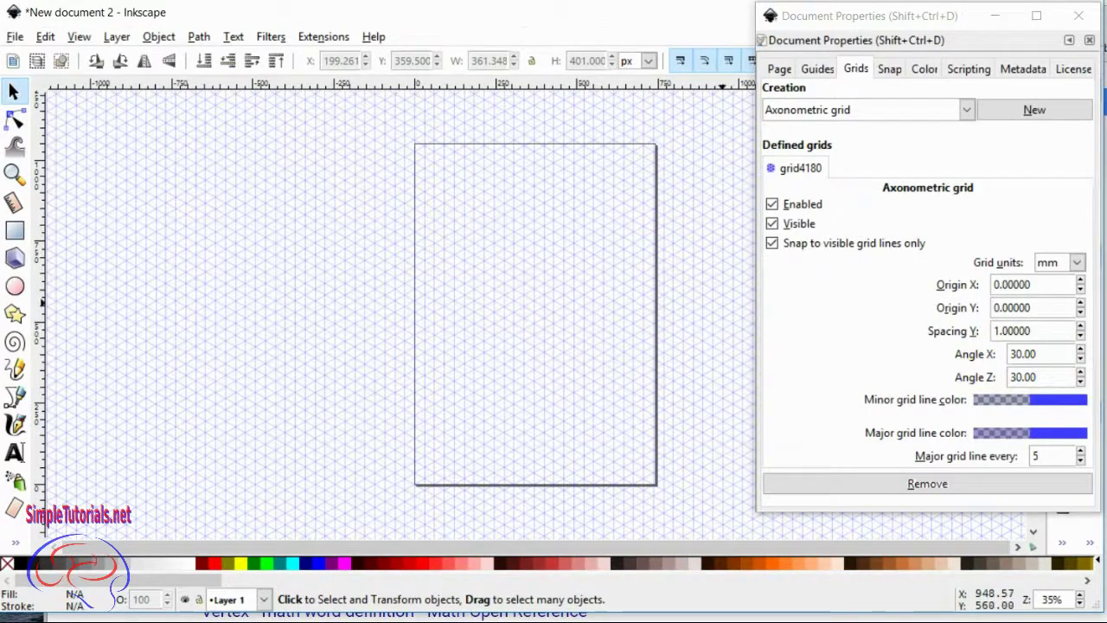
- Set the axonometric grid's Angle X and Angle Z both to 45°
left_click(1080, 350)
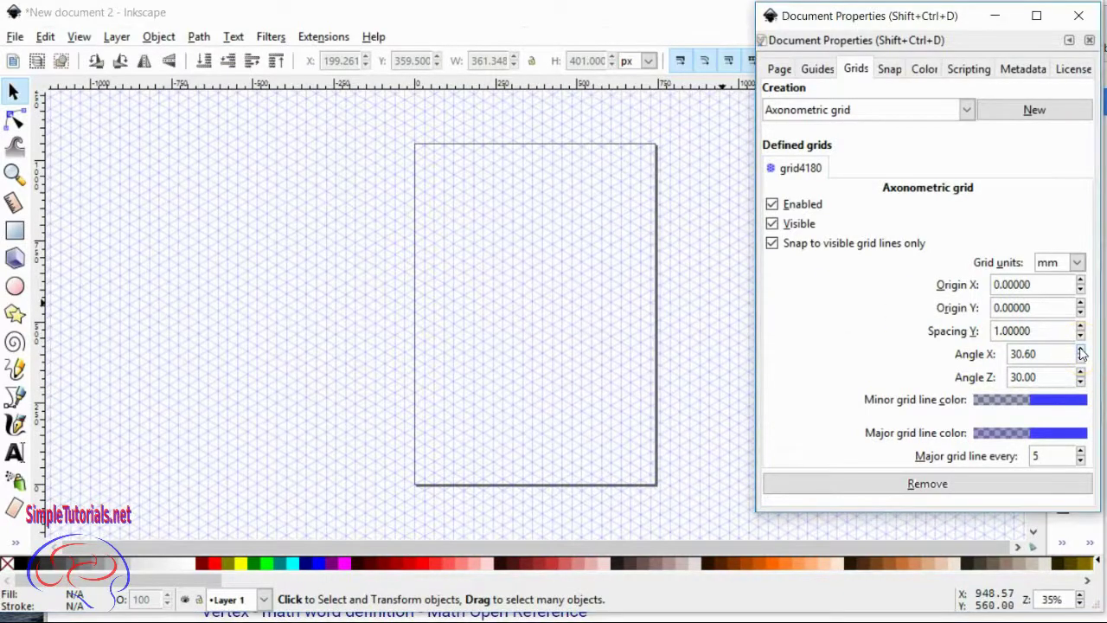
double_click(1025, 354)
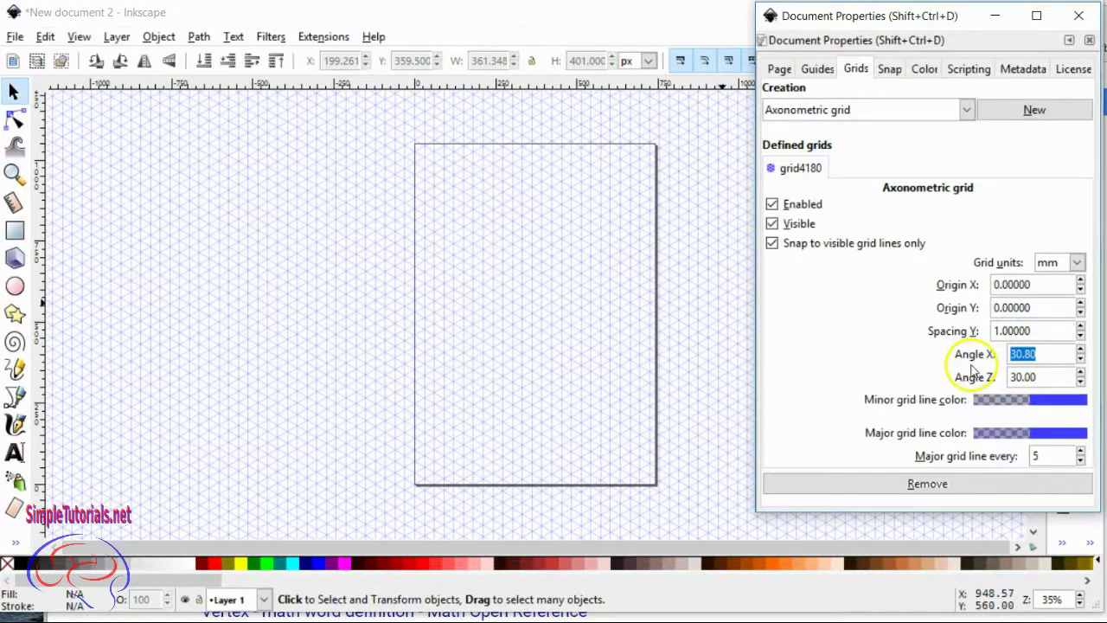
left_click(1046, 377)
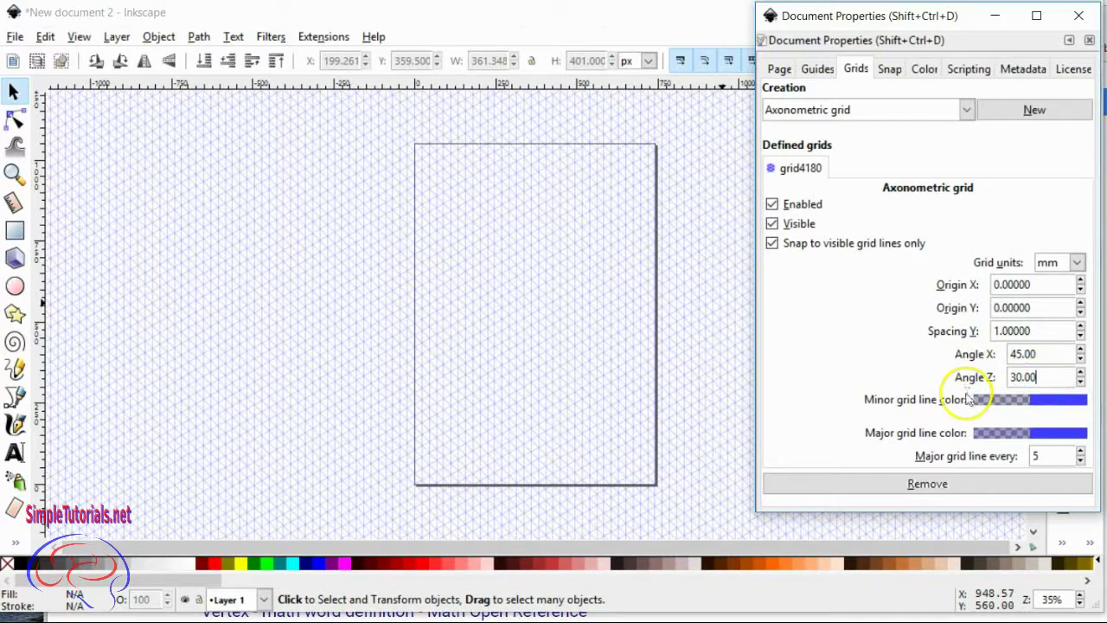
double_click(1038, 378)
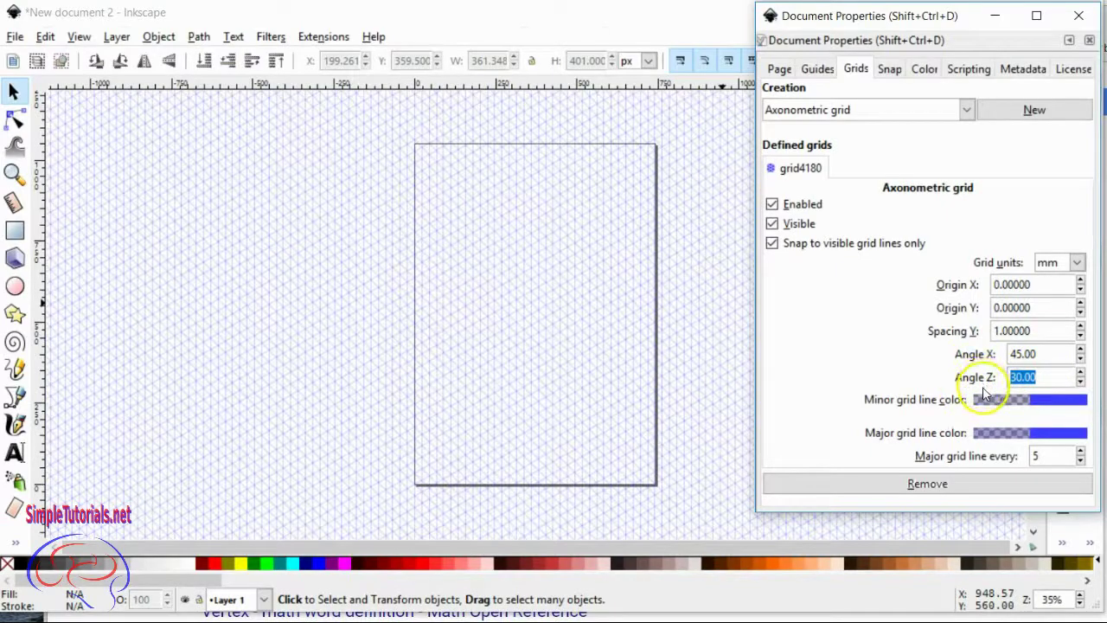
key("Return")
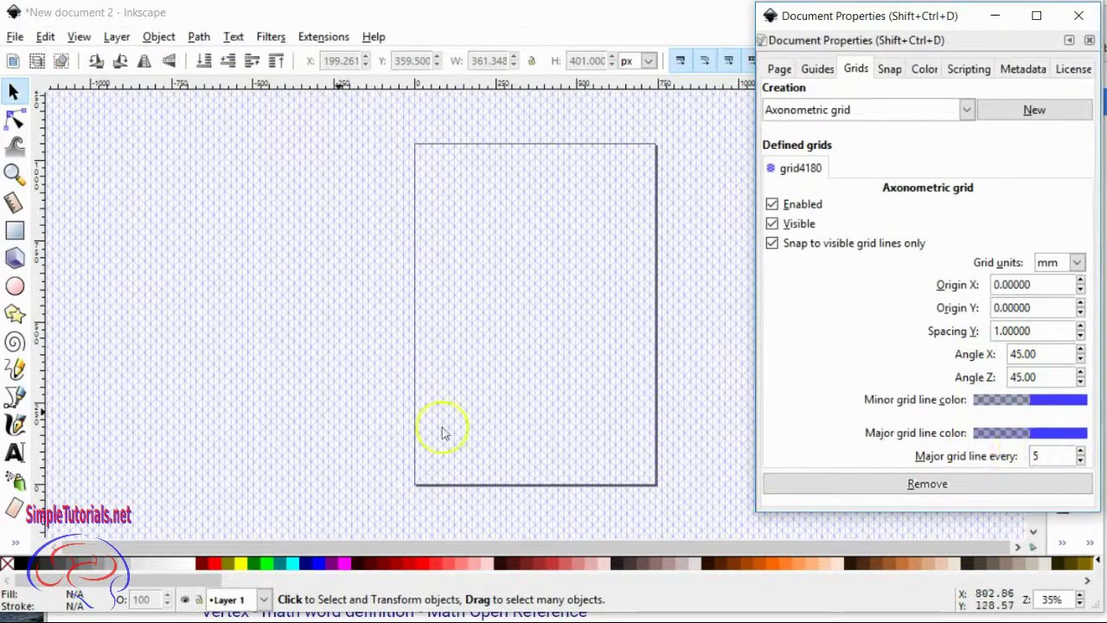
left_click(15, 396)
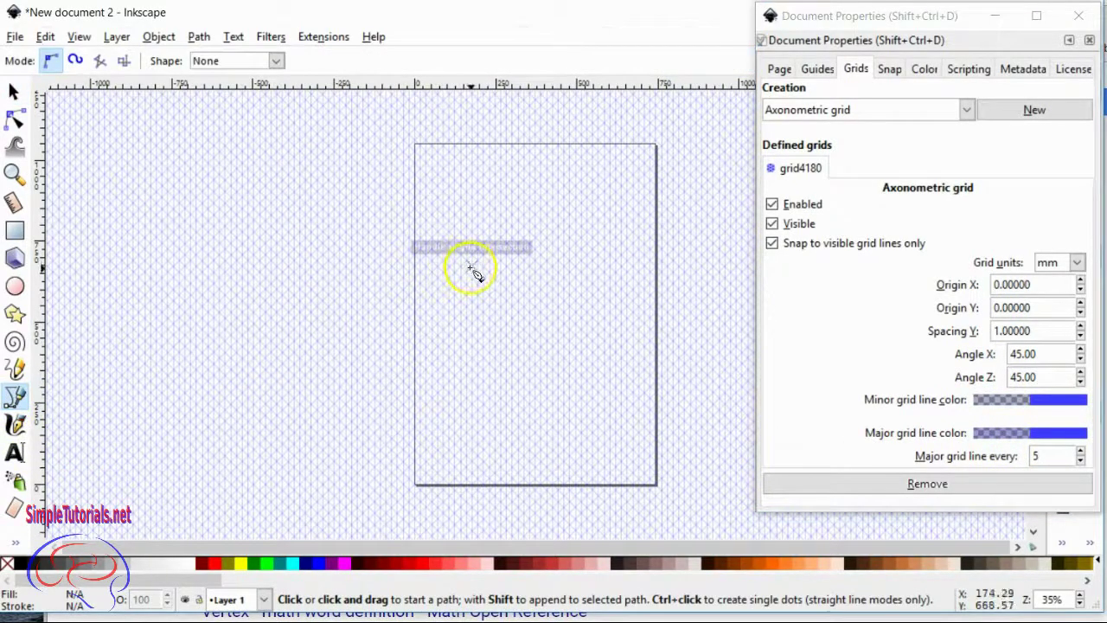
- Zoom in and draw a closed diamond path through the left, bottom, right and top grid intersections
middle_click(525, 333)
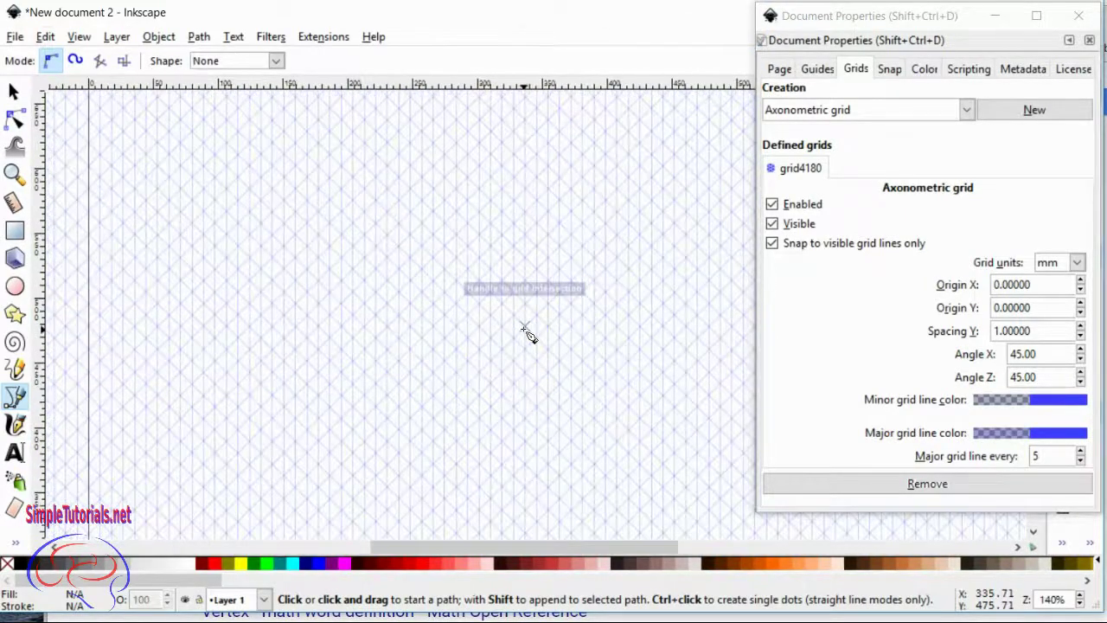
middle_click(490, 282)
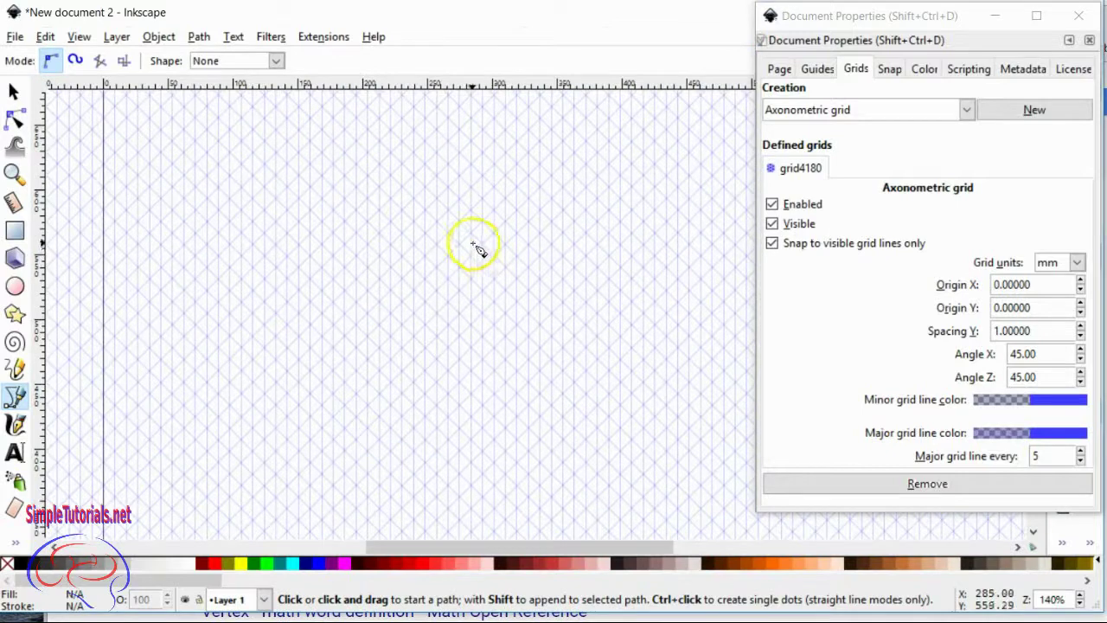
left_click(470, 232)
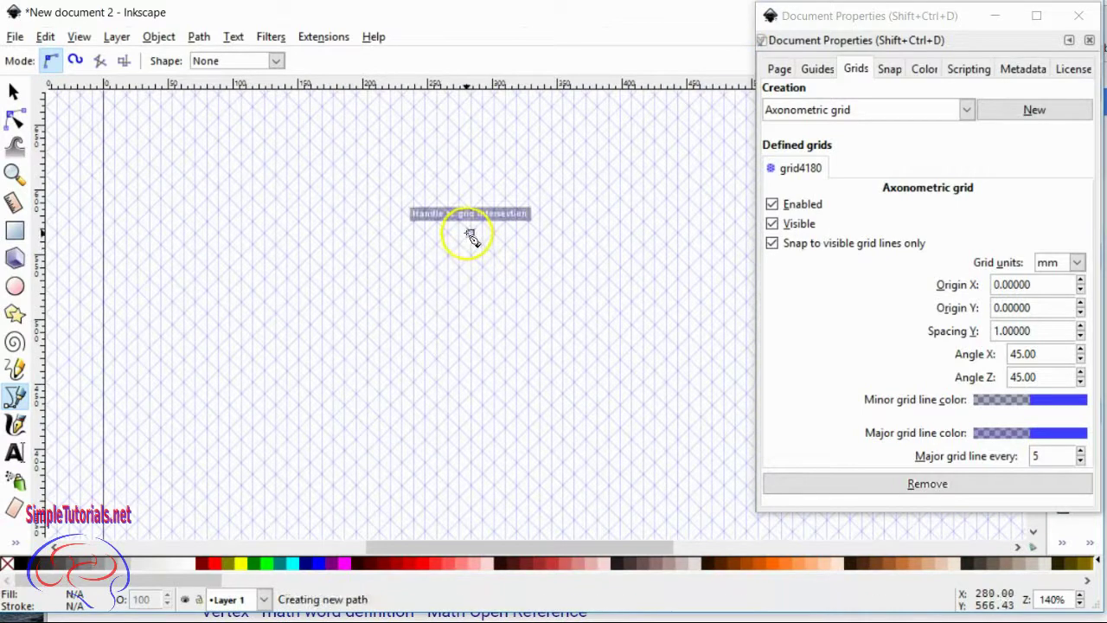
left_click(586, 347)
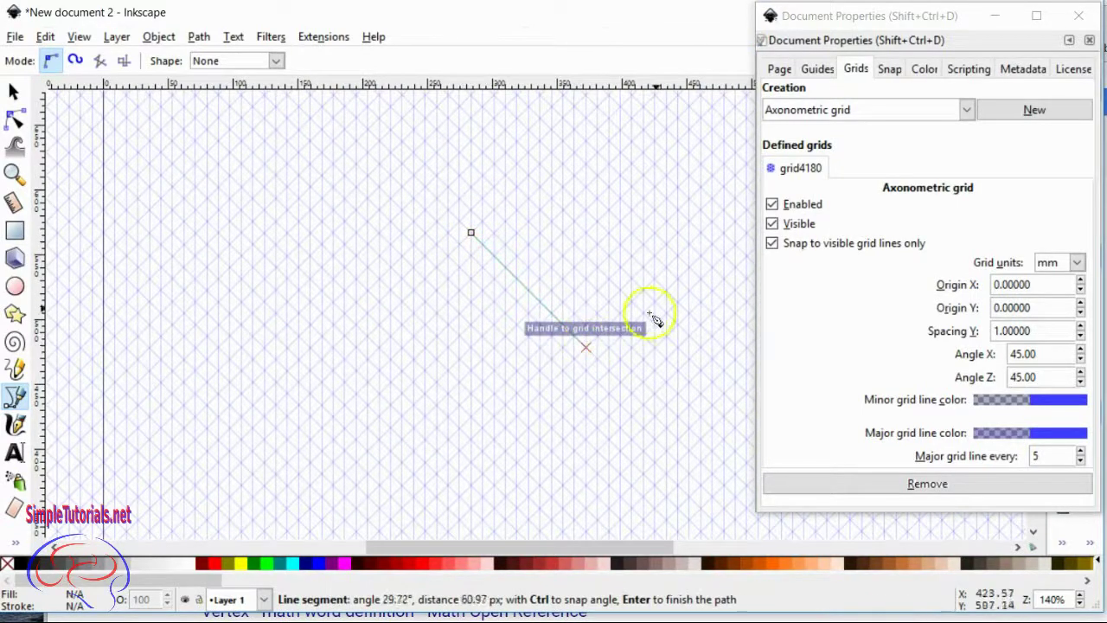
left_click(701, 241)
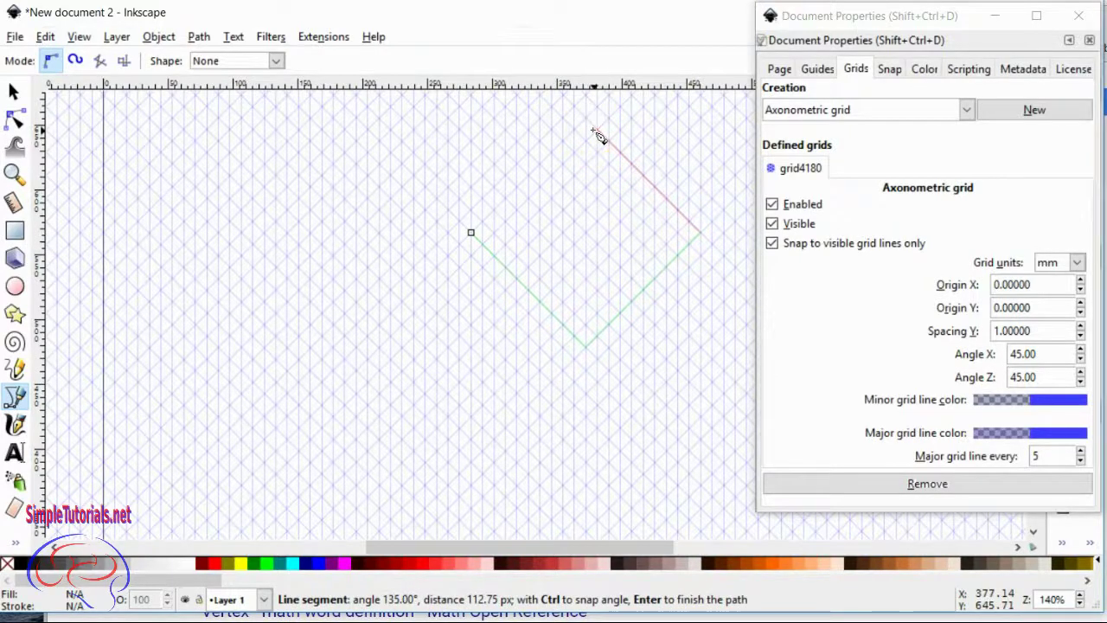
left_click(585, 118)
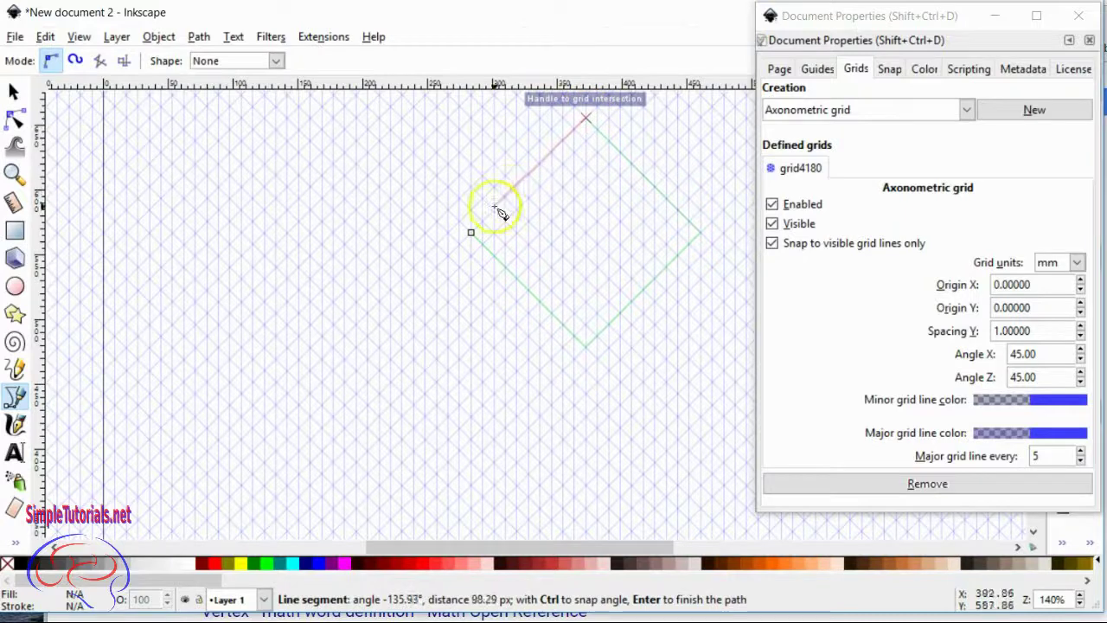
left_click(470, 232)
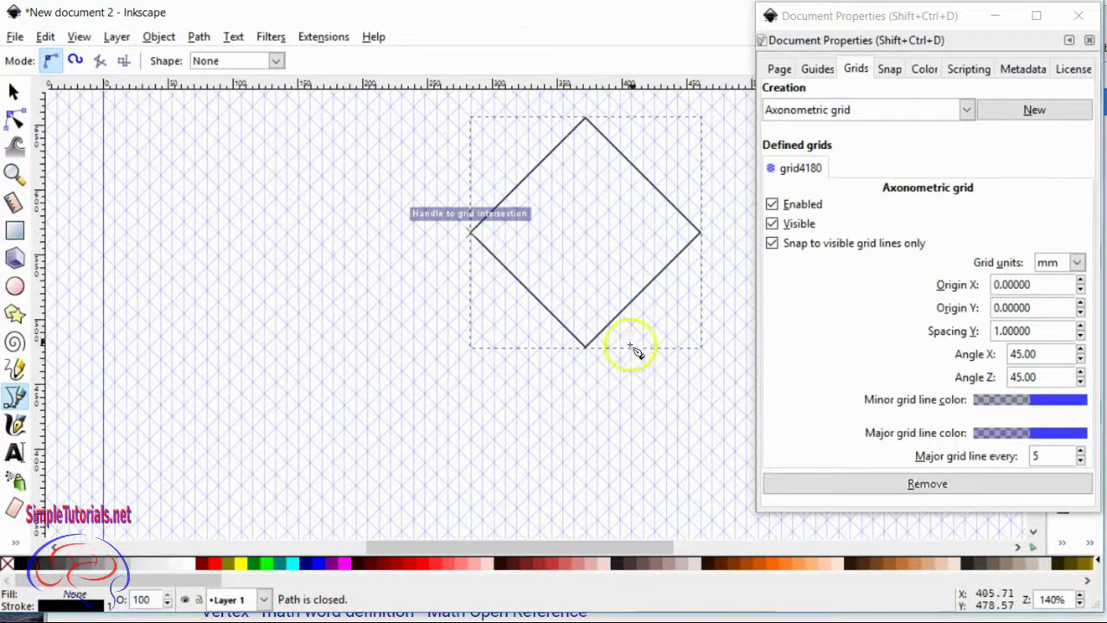
left_click(14, 91)
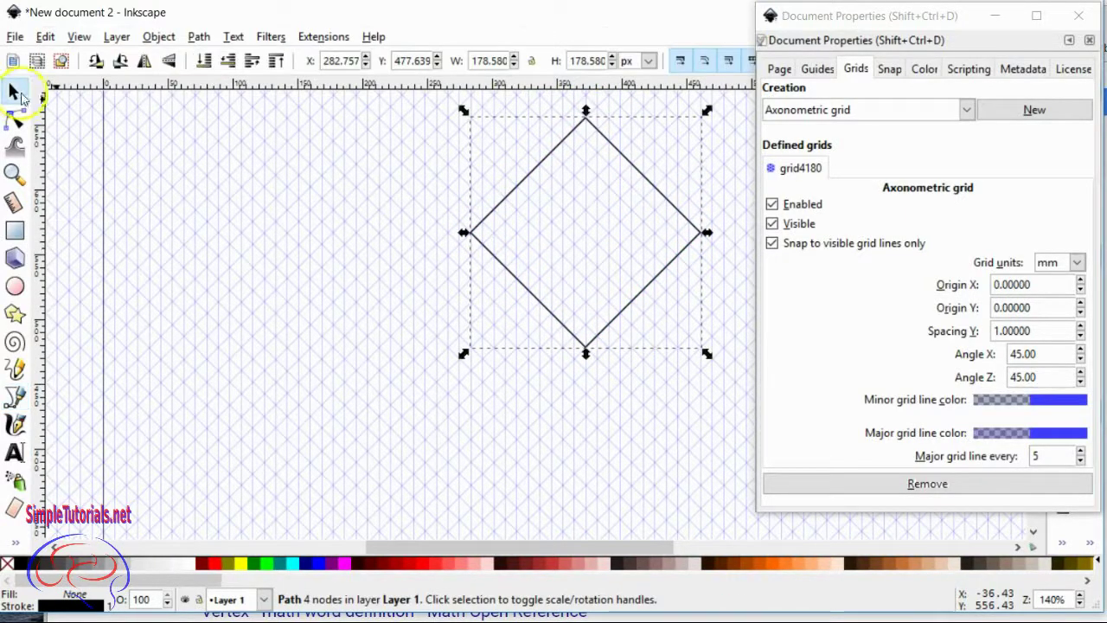